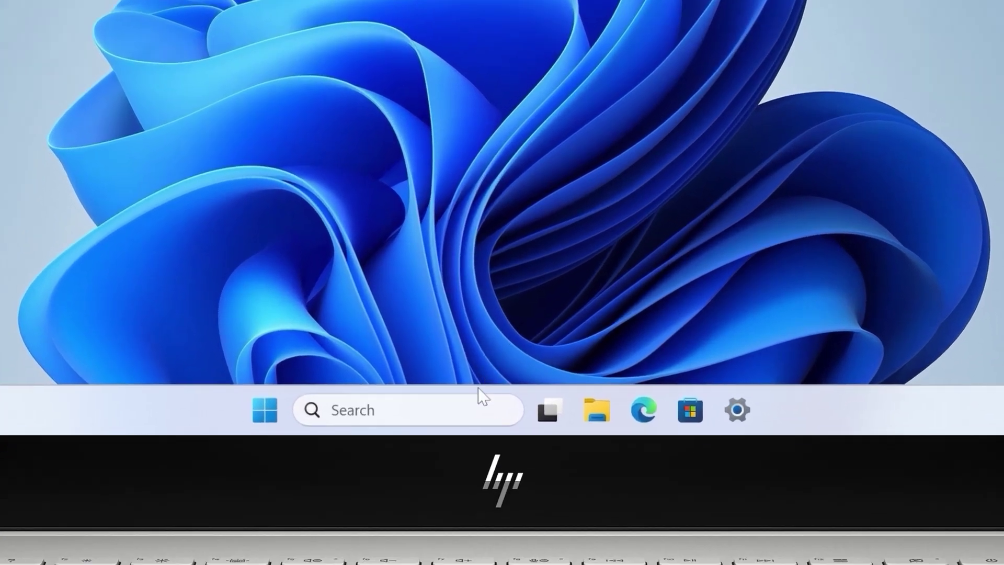
- Launch the HP Smart app from Windows Search to reach its printer dashboard
{"action": "left_click", "coordinate": [477, 546]}
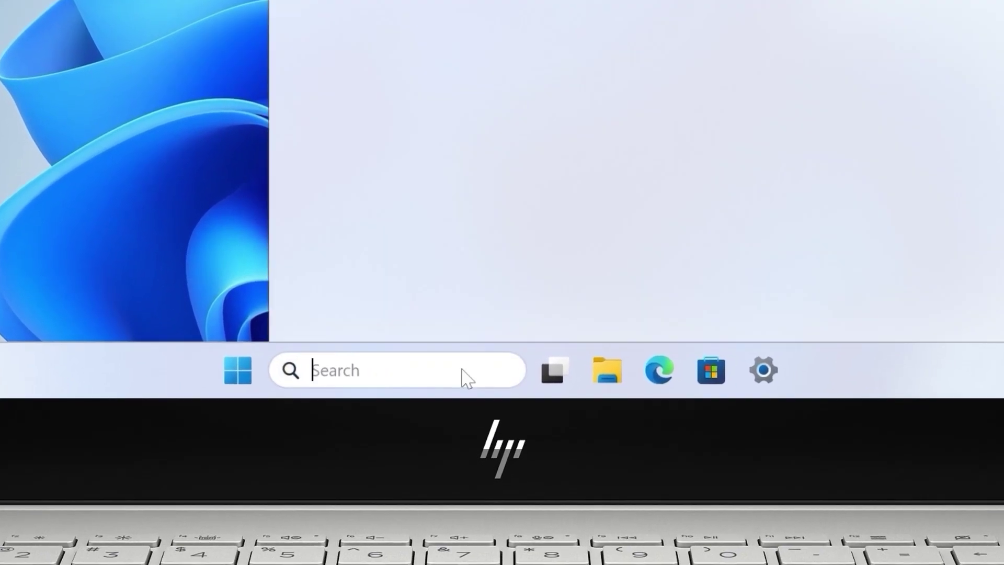
{"action": "type", "text": "HP "}
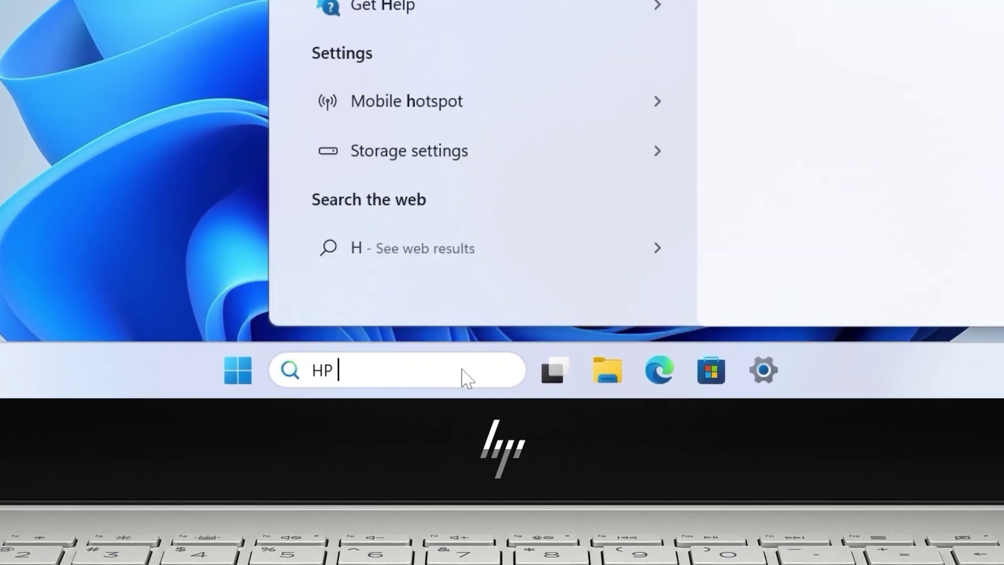
{"action": "type", "text": "Smart"}
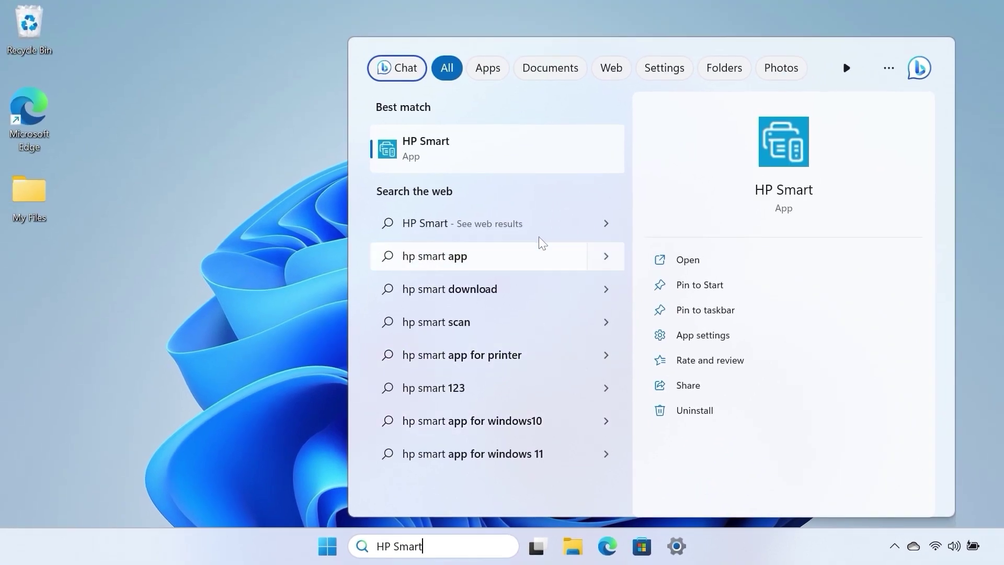
{"action": "left_click", "coordinate": [539, 163]}
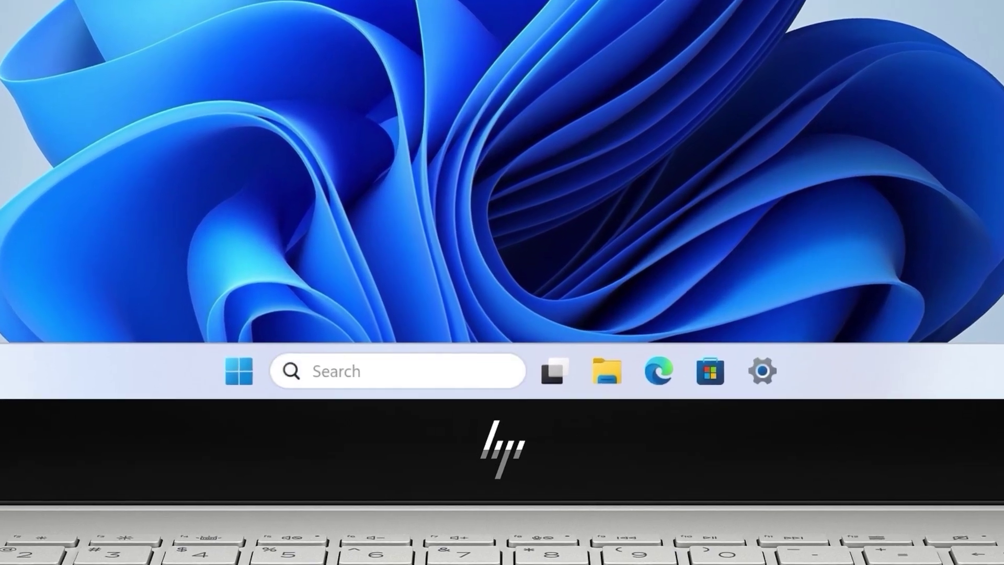
{"action": "left_click", "coordinate": [475, 549]}
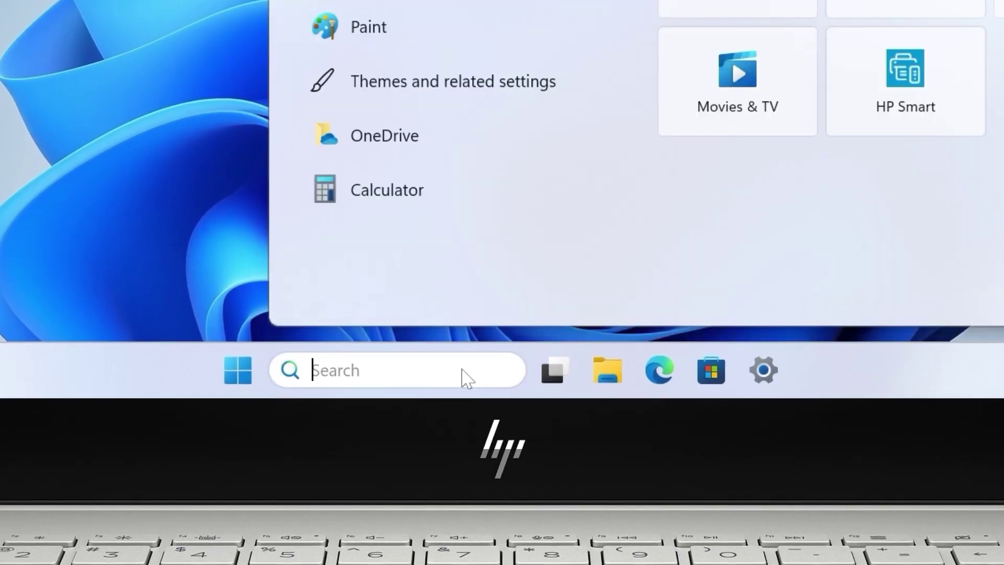
{"action": "type", "text": "HP Smart"}
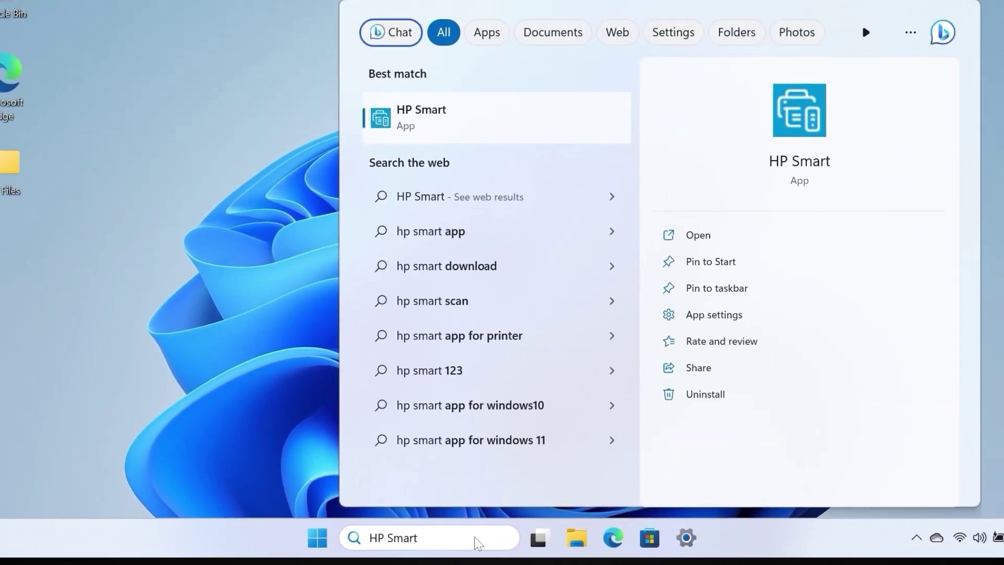
{"action": "left_click", "coordinate": [543, 132]}
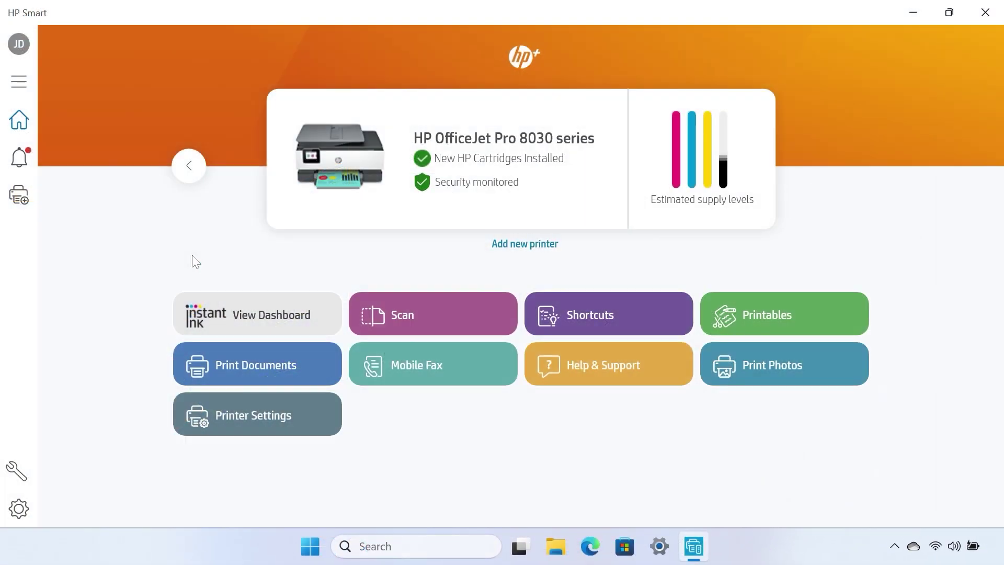
- Scan the PDF page and raise both bottom crop corners until the bottom edge is level
{"action": "left_click", "coordinate": [461, 310]}
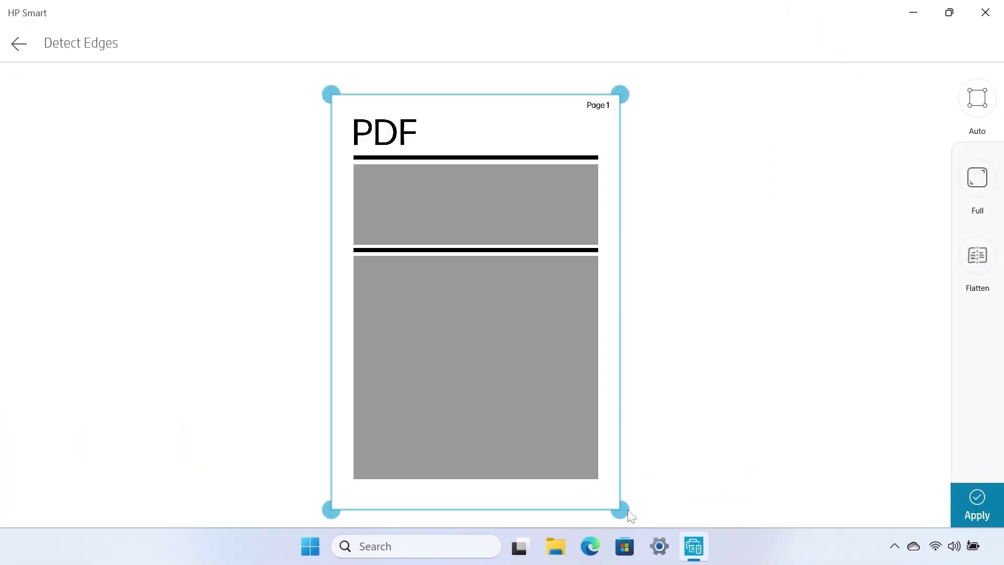
{"action": "left_click_drag", "start_coordinate": [627, 511], "coordinate": [635, 490]}
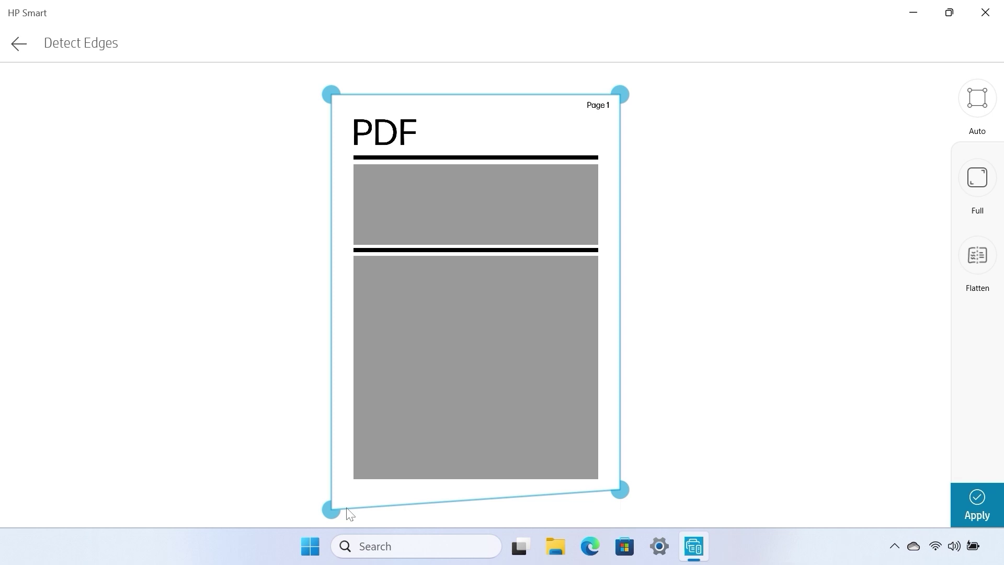
{"action": "left_click_drag", "start_coordinate": [329, 508], "coordinate": [322, 491]}
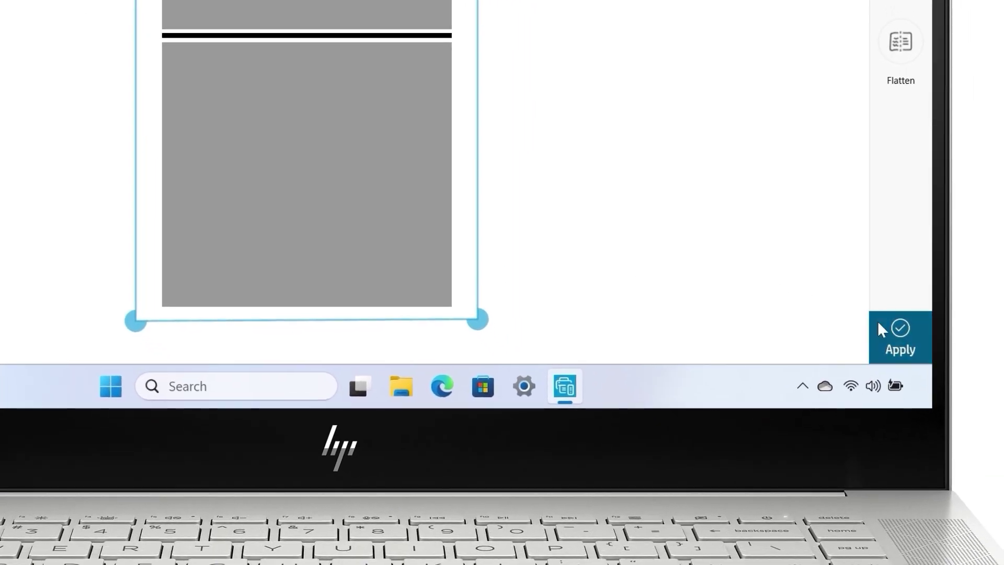
- Apply the crop and share the page as 'My Document', a medium-compression JPG in English (US)
{"action": "left_click", "coordinate": [879, 322]}
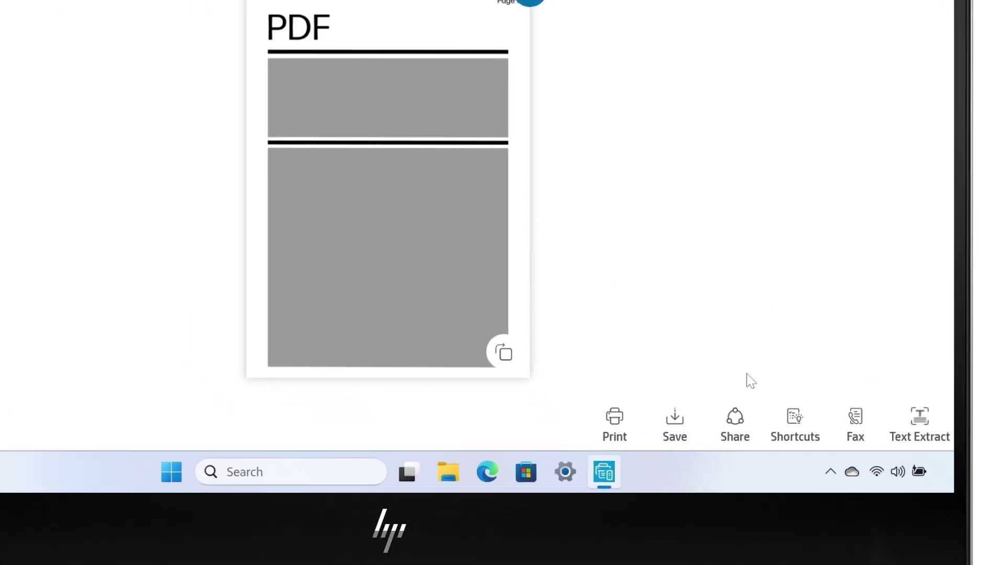
{"action": "left_click", "coordinate": [715, 383]}
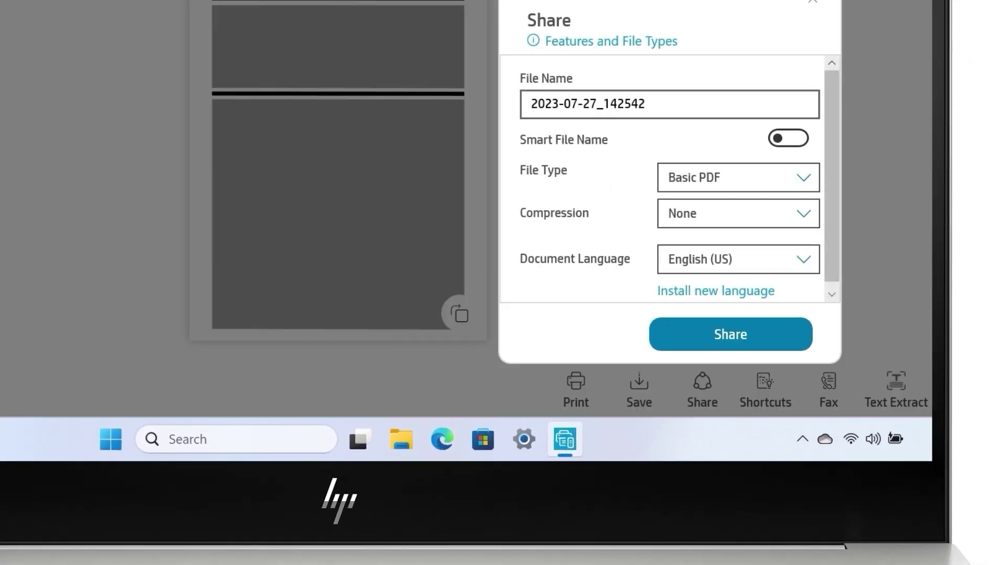
{"action": "left_click_drag", "start_coordinate": [645, 104], "coordinate": [511, 93]}
{"action": "type", "text": "My Docum"}
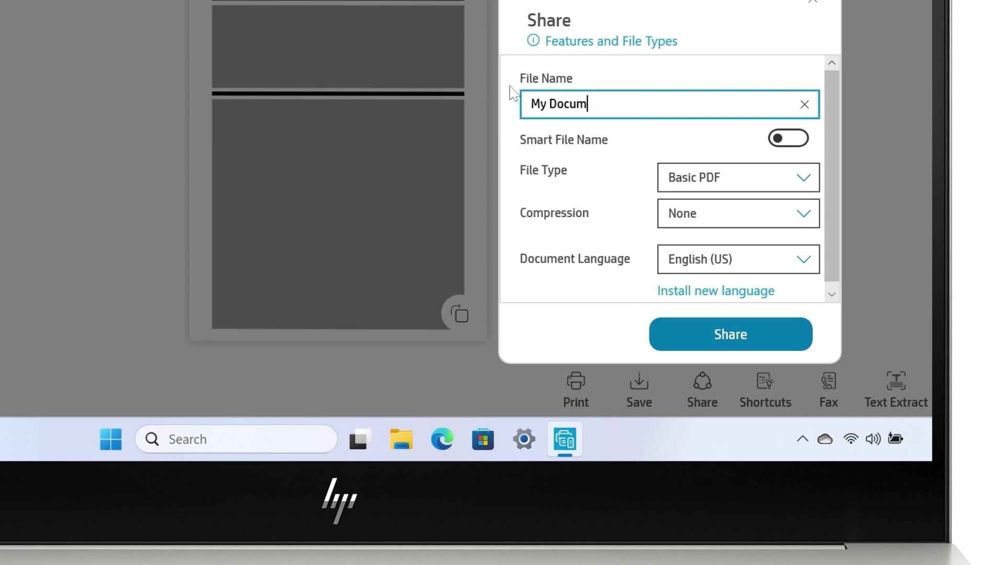
{"action": "type", "text": "ent"}
{"action": "left_click", "coordinate": [663, 176]}
{"action": "left_click", "coordinate": [679, 207]}
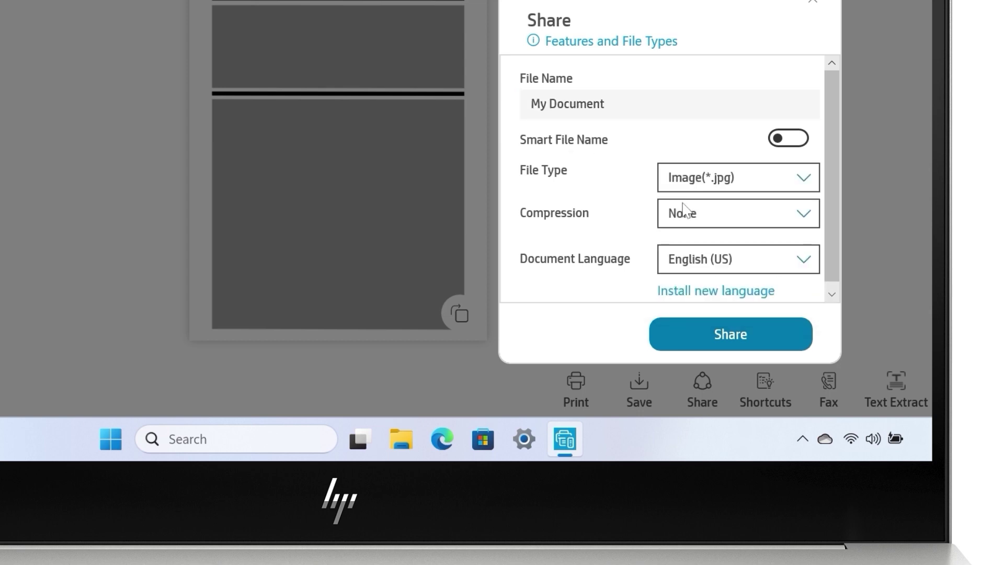
{"action": "left_click", "coordinate": [751, 272]}
{"action": "left_click", "coordinate": [781, 260]}
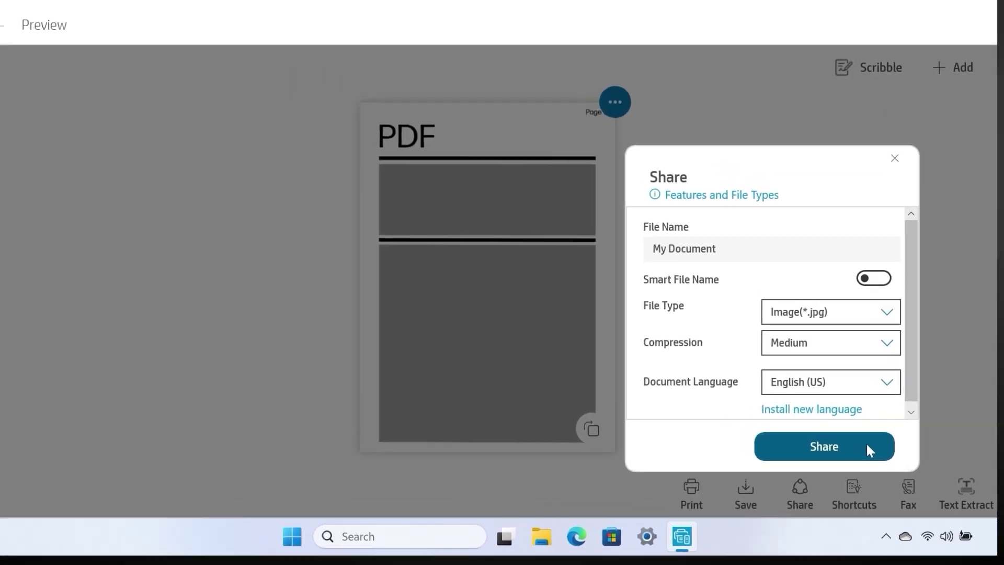
{"action": "left_click", "coordinate": [867, 445]}
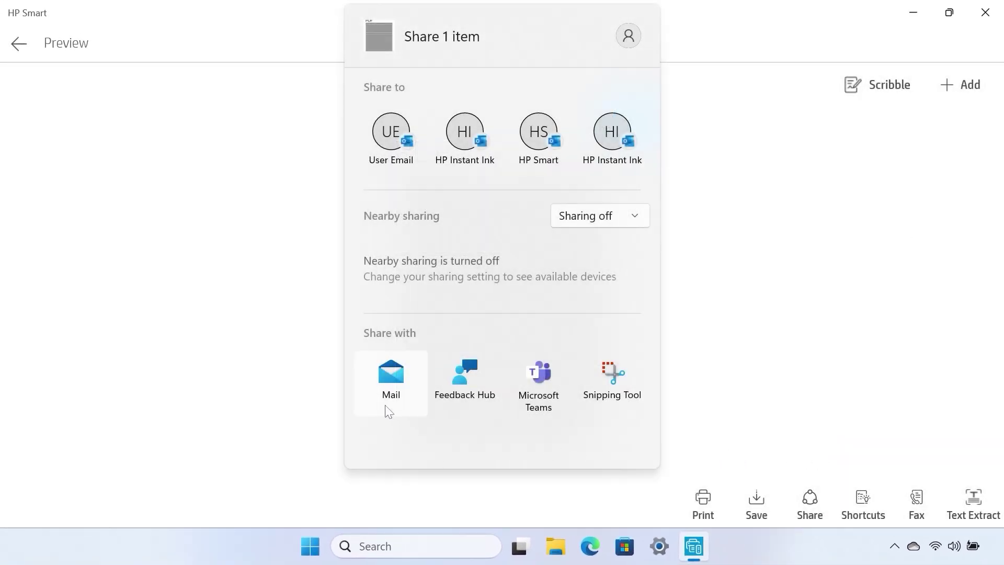
{"action": "left_click", "coordinate": [386, 408]}
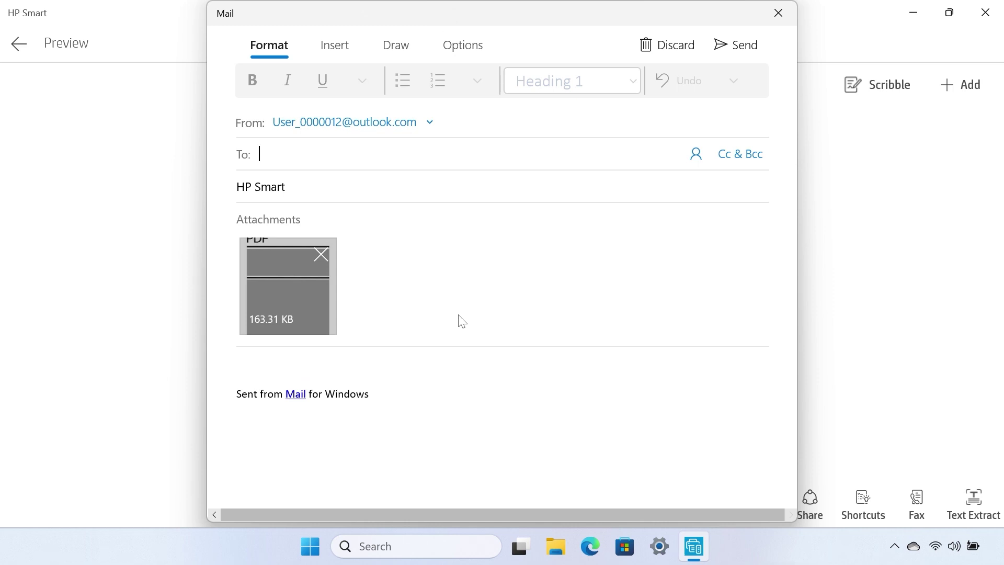
{"action": "type", "text": "example@emai"}
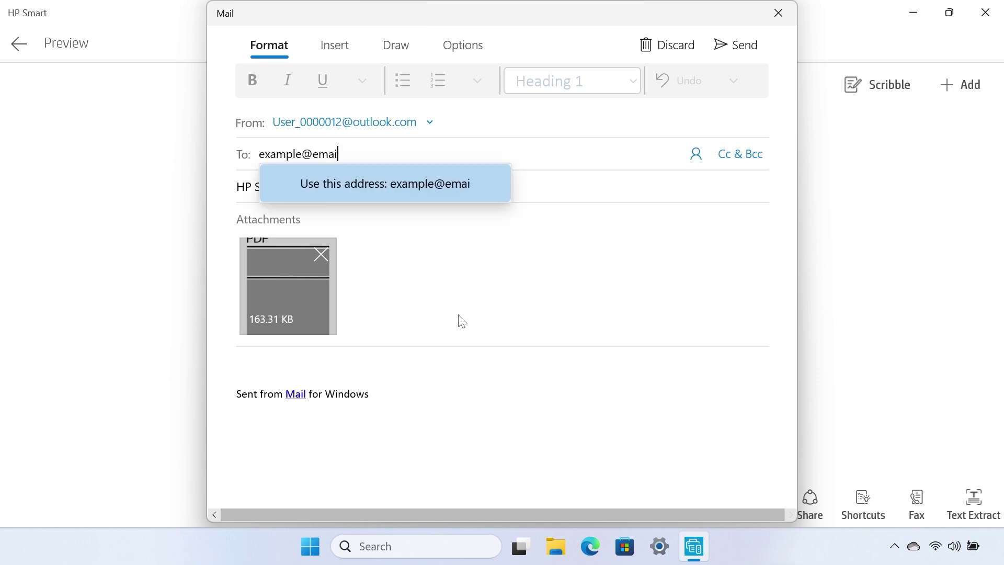
{"action": "type", "text": "l.com"}
{"action": "key", "text": "Return"}
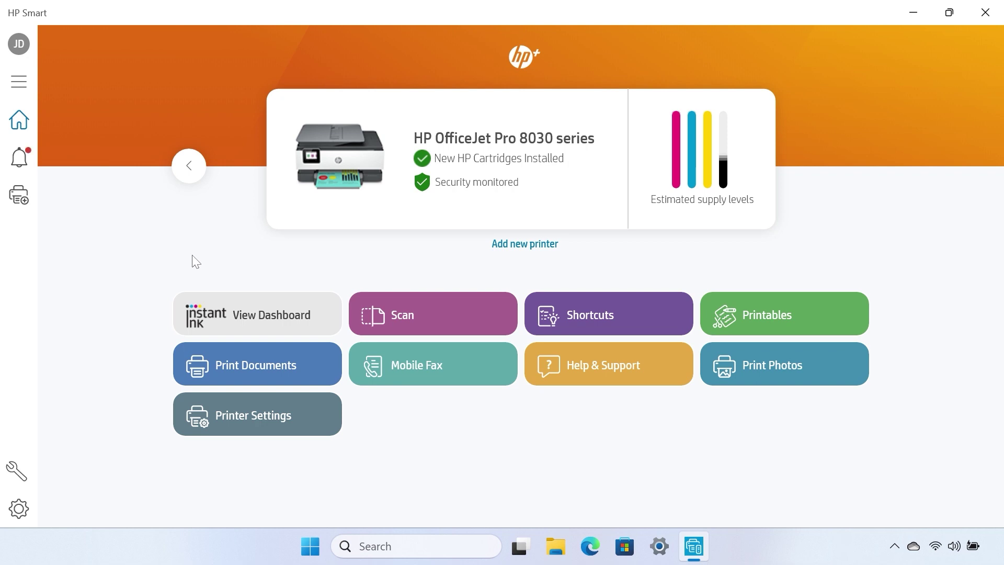
- Scan the user guide cover, straighten the right crop edge, apply it, and add a second page
{"action": "left_click", "coordinate": [460, 310]}
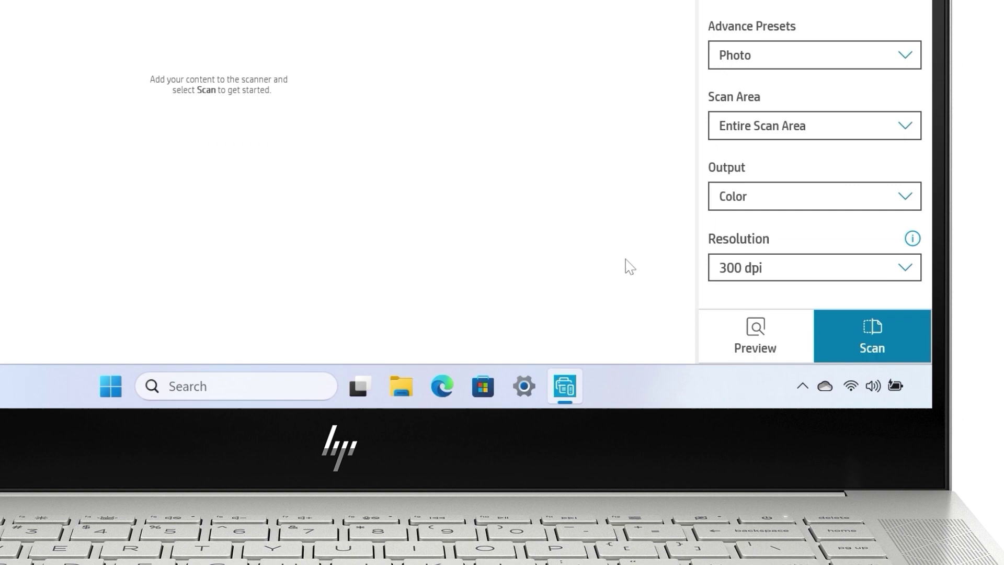
{"action": "left_click", "coordinate": [894, 320]}
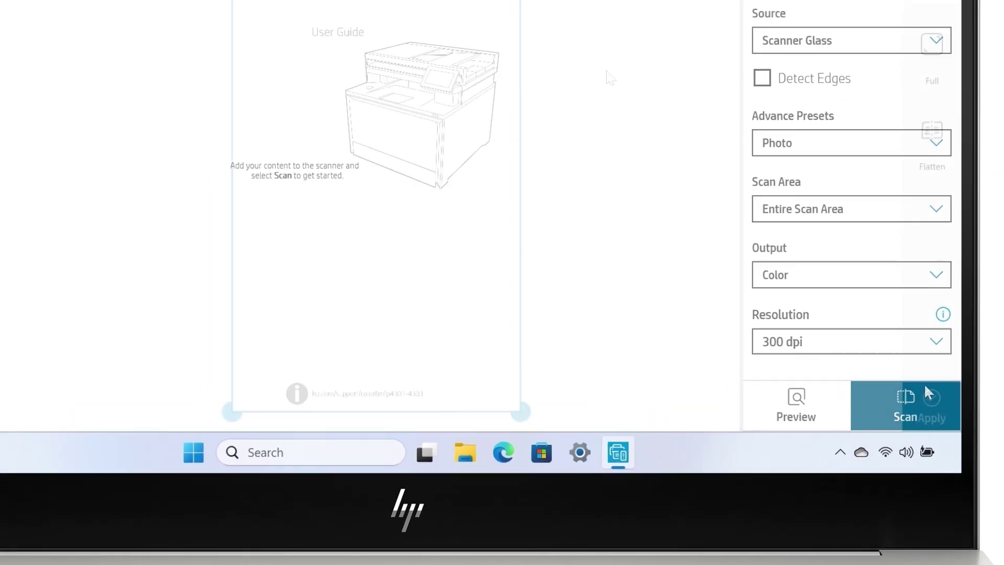
{"action": "left_click_drag", "start_coordinate": [606, 93], "coordinate": [597, 91]}
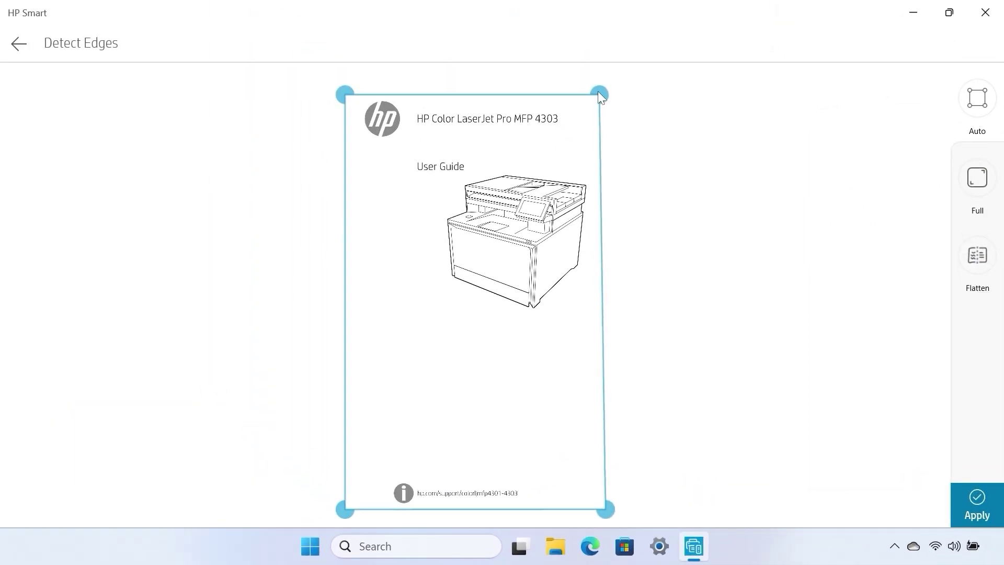
{"action": "left_click_drag", "start_coordinate": [605, 508], "coordinate": [597, 508]}
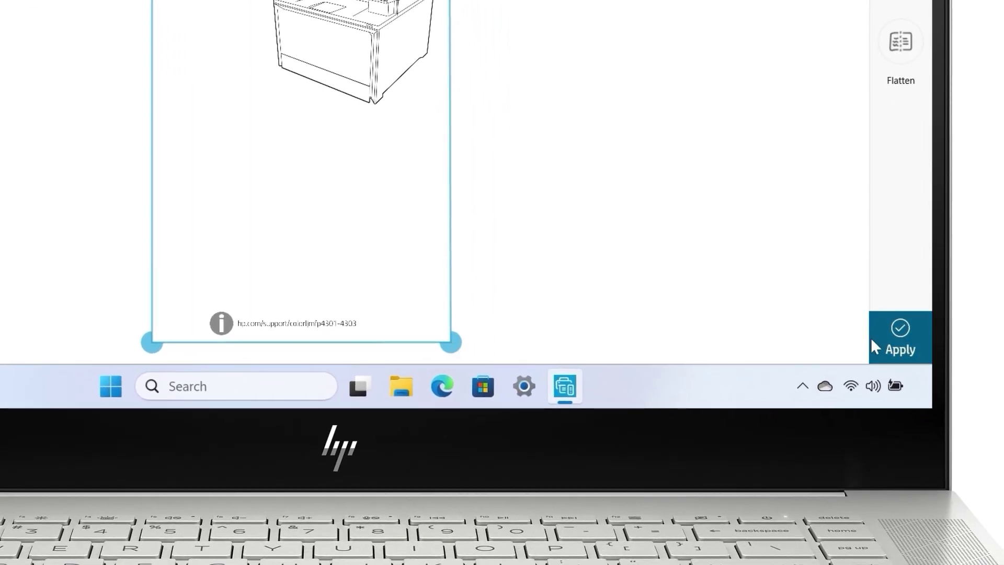
{"action": "left_click", "coordinate": [872, 341]}
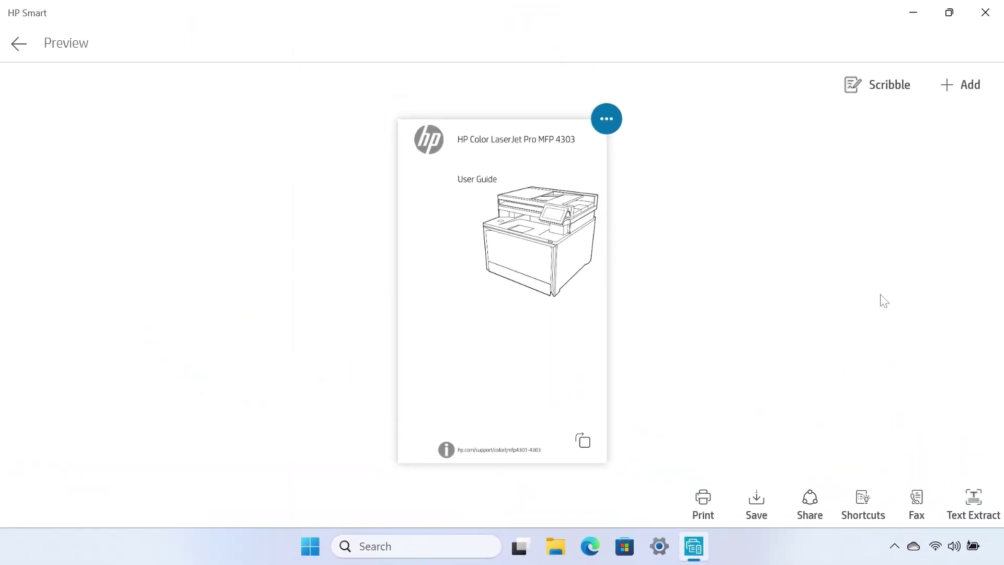
{"action": "left_click", "coordinate": [960, 92]}
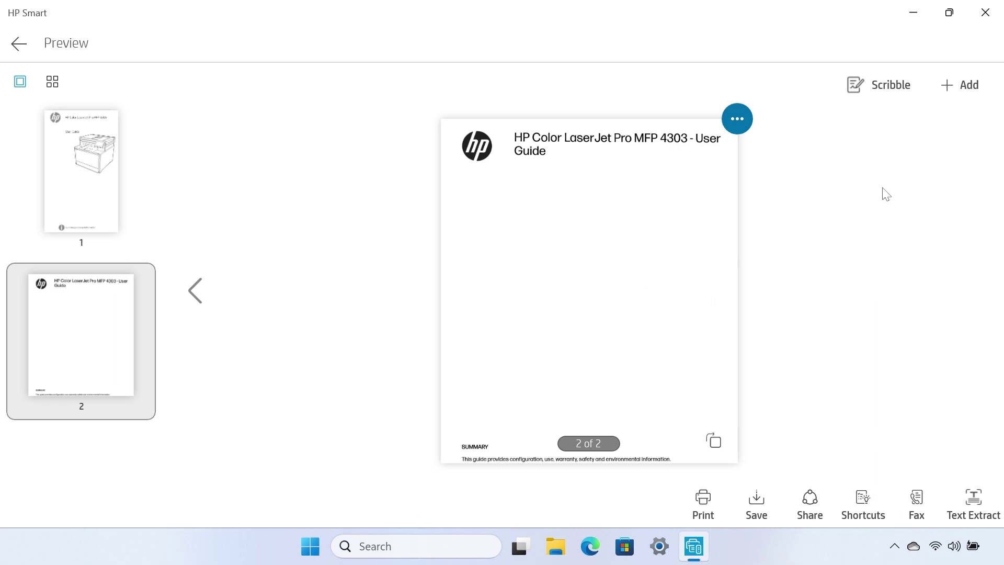
- Save both user guide pages as 'User Guide' with the Basic PDF file type
{"action": "left_click", "coordinate": [773, 508]}
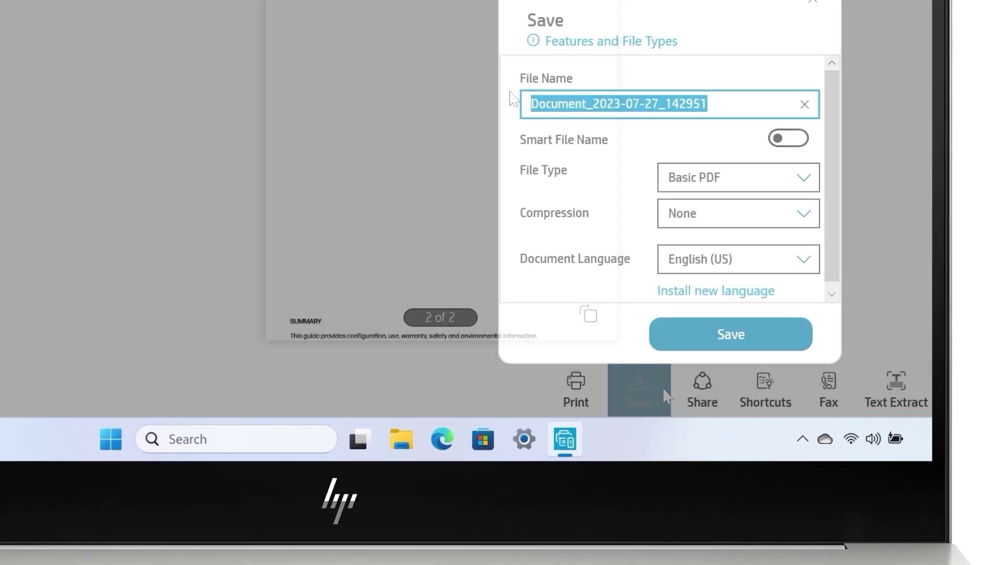
{"action": "type", "text": "User Guid"}
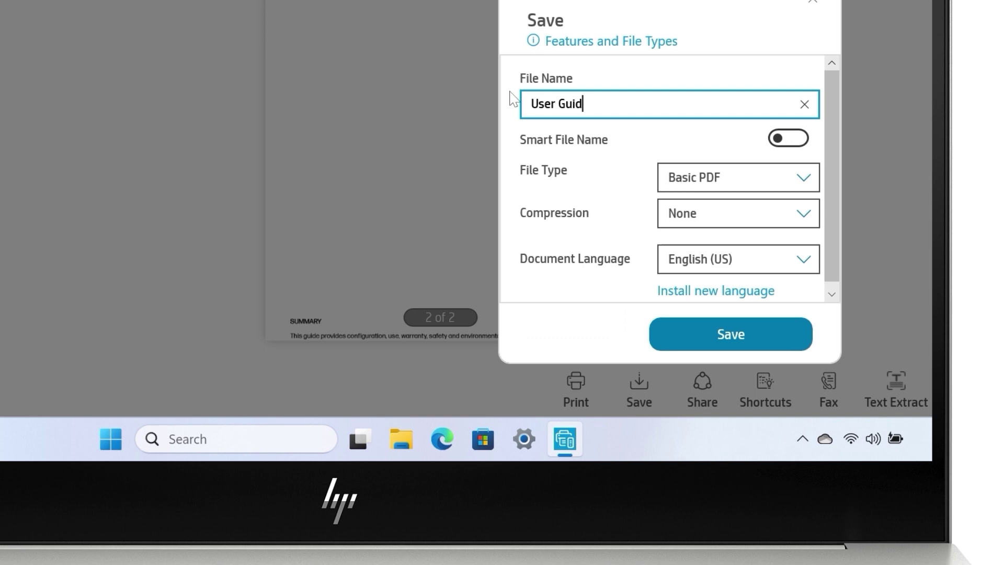
{"action": "type", "text": "e"}
{"action": "left_click", "coordinate": [663, 178]}
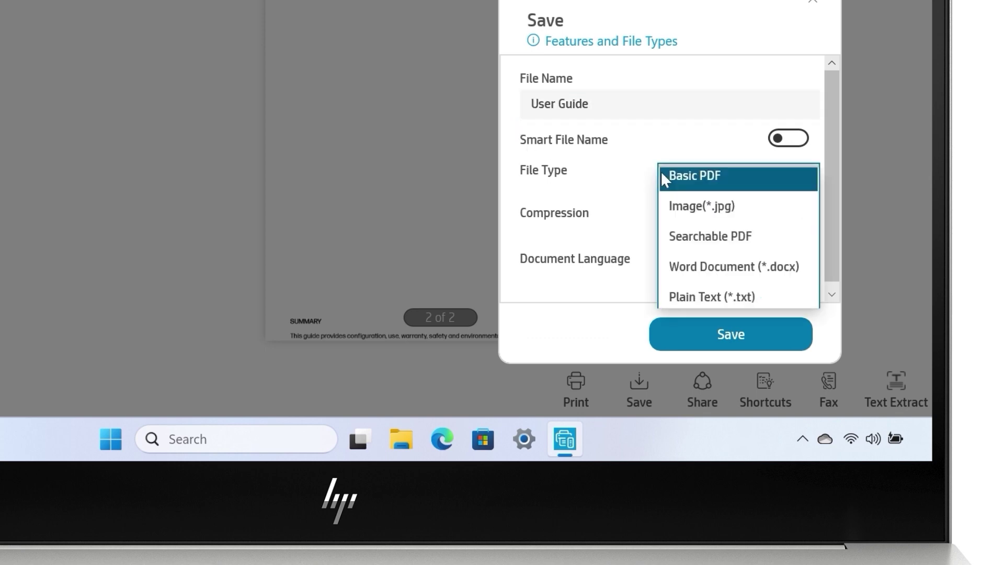
{"action": "left_click", "coordinate": [668, 185]}
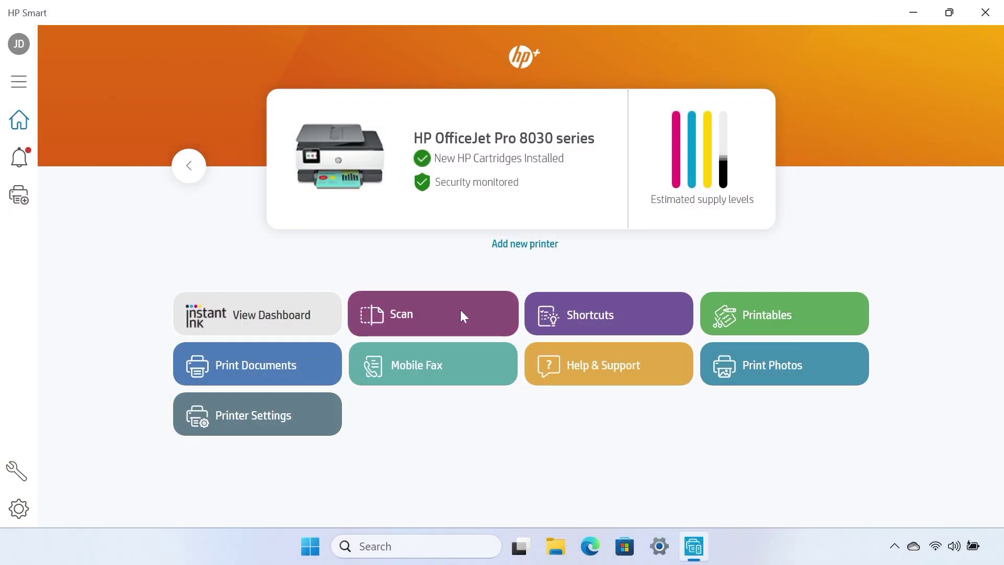
- Set the scan source to Document Feeder for the table-of-contents pages
{"action": "left_click", "coordinate": [461, 311]}
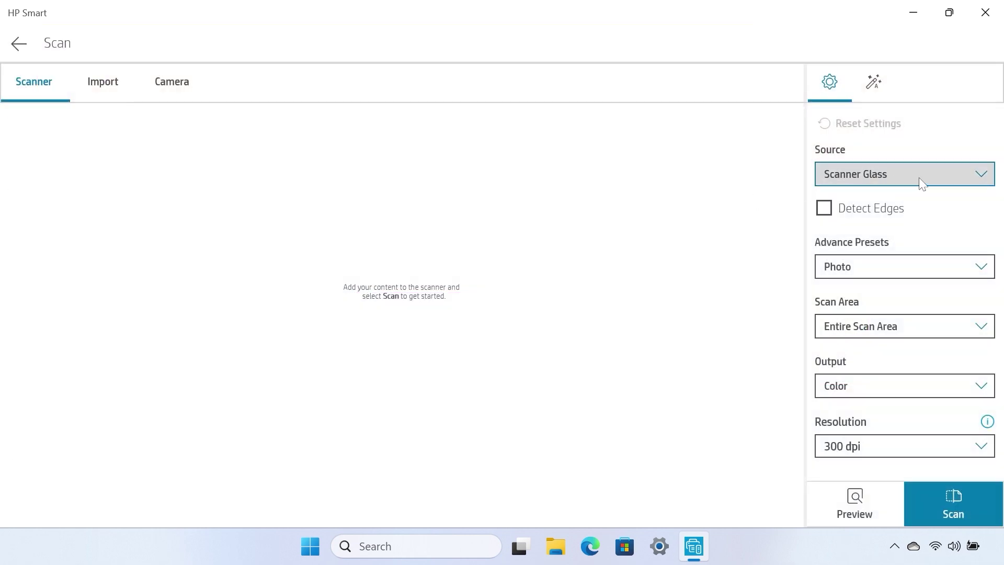
{"action": "left_click", "coordinate": [923, 177]}
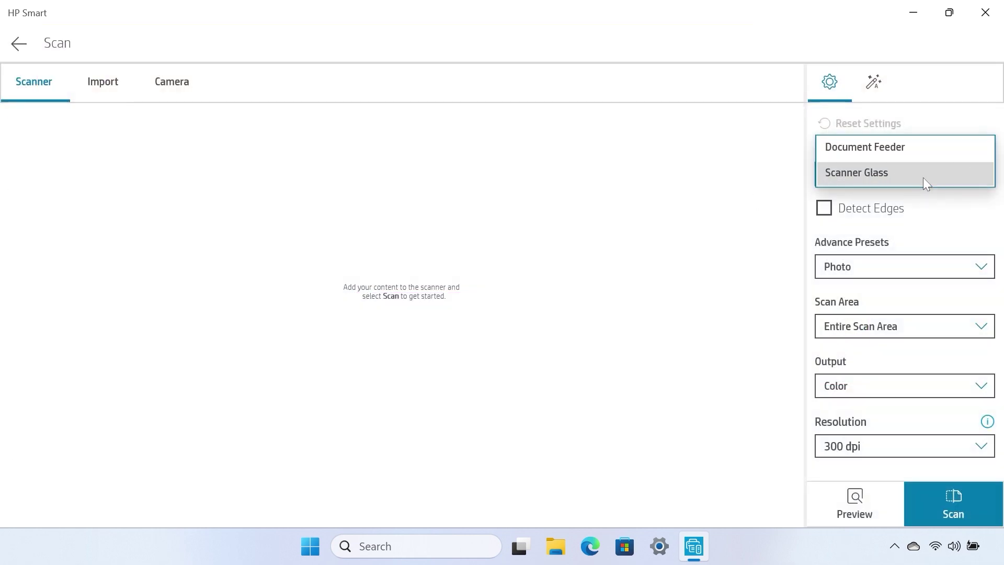
{"action": "left_click", "coordinate": [943, 153]}
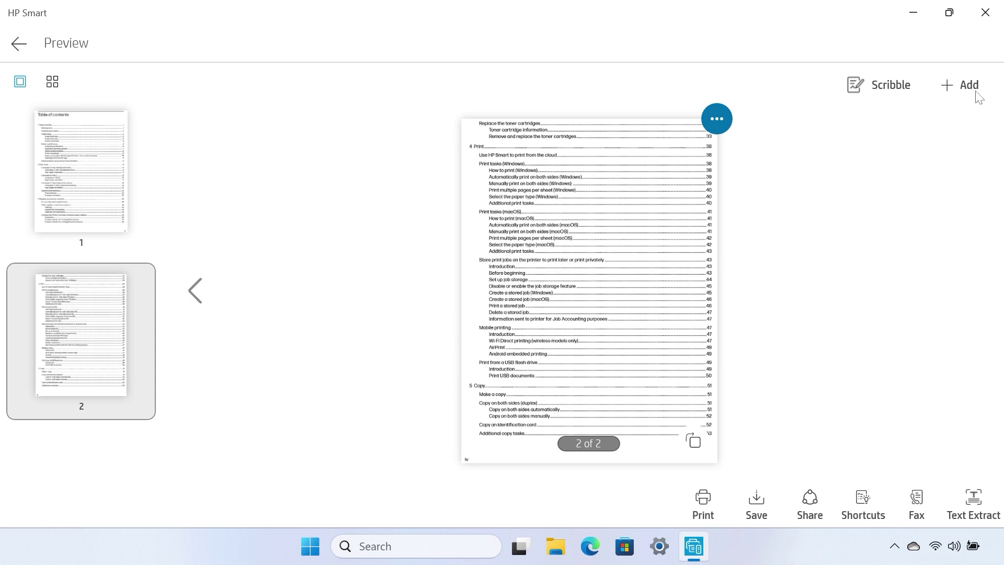
- Reorder the four scanned pages and bring up the document's save settings
{"action": "mouse_move", "coordinate": [106, 306]}
{"action": "left_mouse_down"}
{"action": "mouse_move", "coordinate": [104, 317]}
{"action": "mouse_move", "coordinate": [109, 291]}
{"action": "left_mouse_up"}
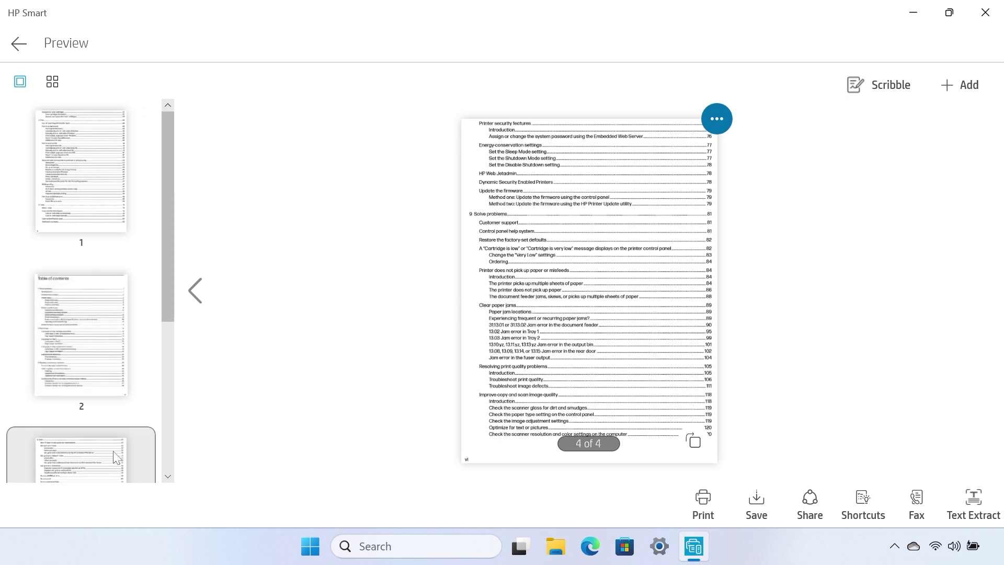
{"action": "scroll", "coordinate": [113, 451], "scroll_direction": "down", "scroll_amount": 3}
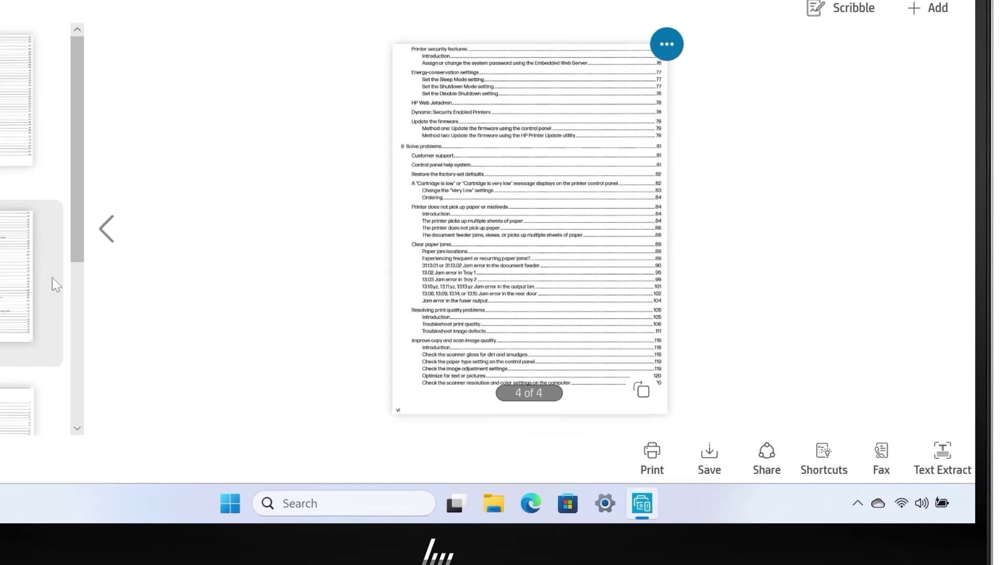
{"action": "left_click", "coordinate": [703, 464]}
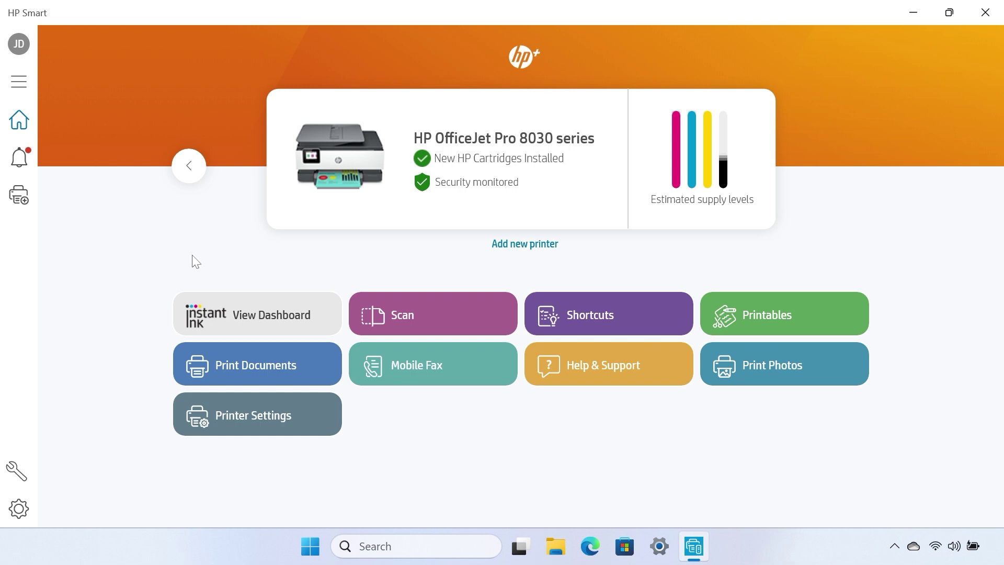
- Import the Tiger photo from the Pictures folder into HP Smart's scan screen
{"action": "left_click", "coordinate": [461, 313]}
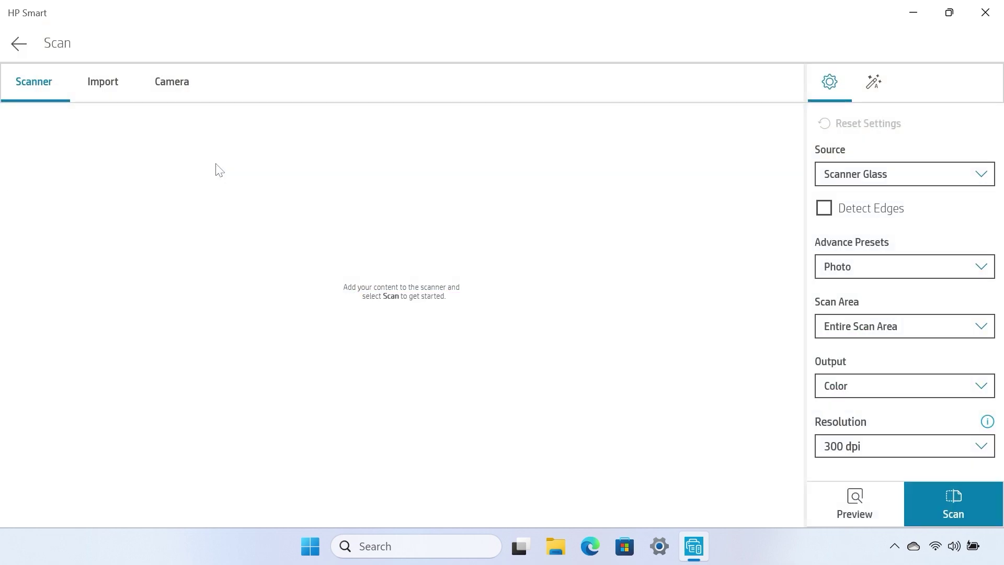
{"action": "left_click", "coordinate": [120, 96]}
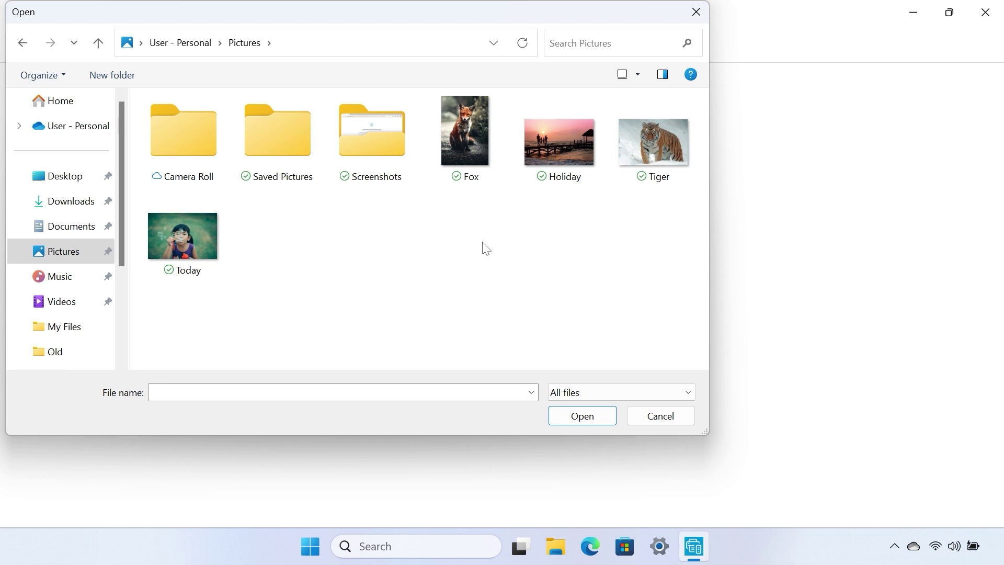
{"action": "left_click", "coordinate": [645, 162]}
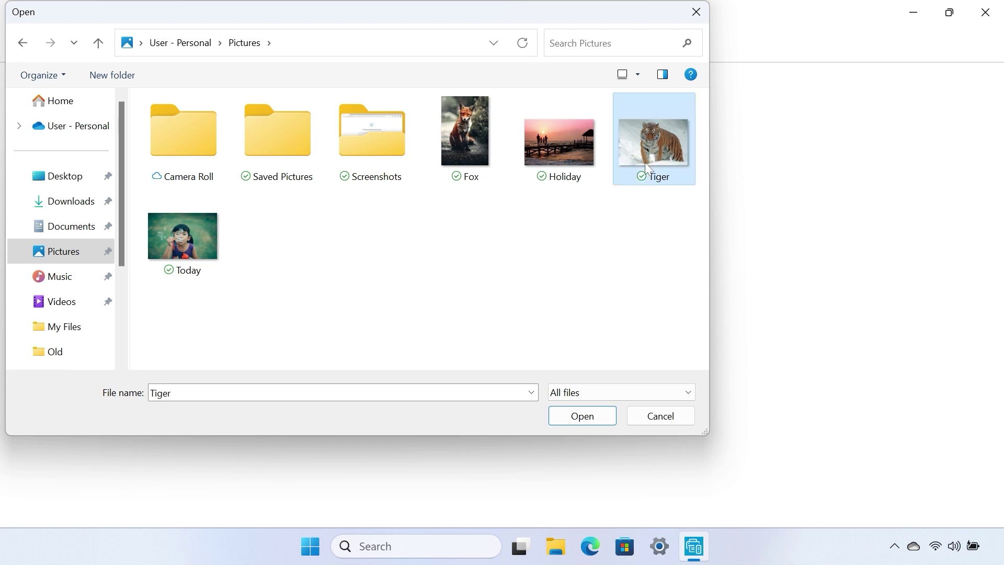
{"action": "left_click", "coordinate": [583, 420]}
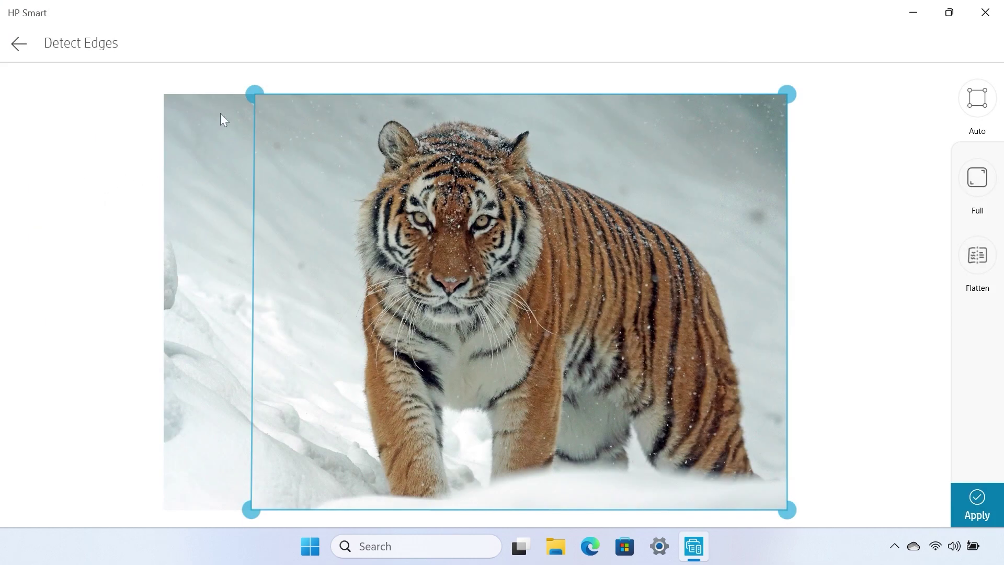
- Stretch the top-left and bottom-left crop corners to the Tiger photo's corners and apply the crop
{"action": "left_click_drag", "start_coordinate": [249, 93], "coordinate": [137, 84]}
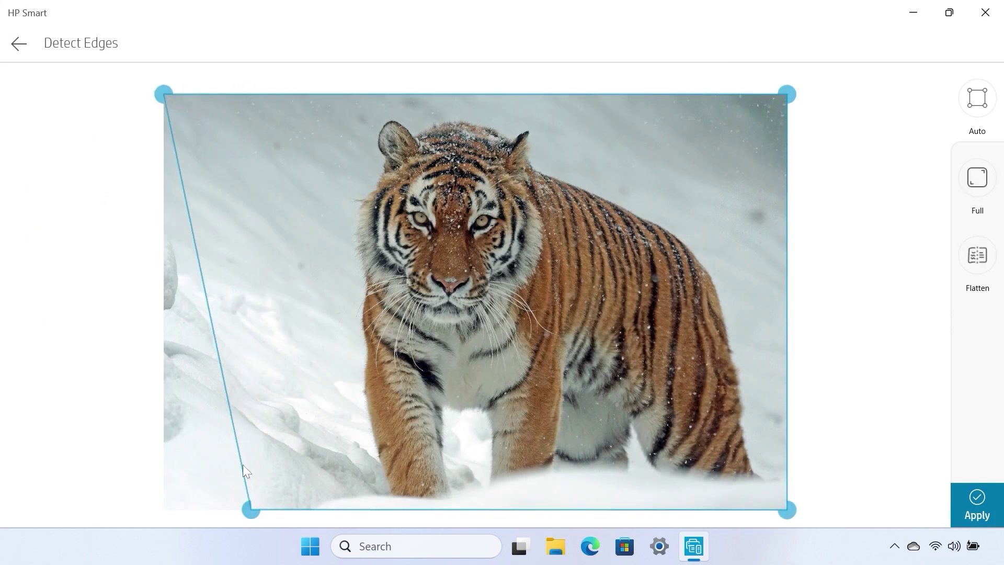
{"action": "left_click_drag", "start_coordinate": [248, 506], "coordinate": [93, 522]}
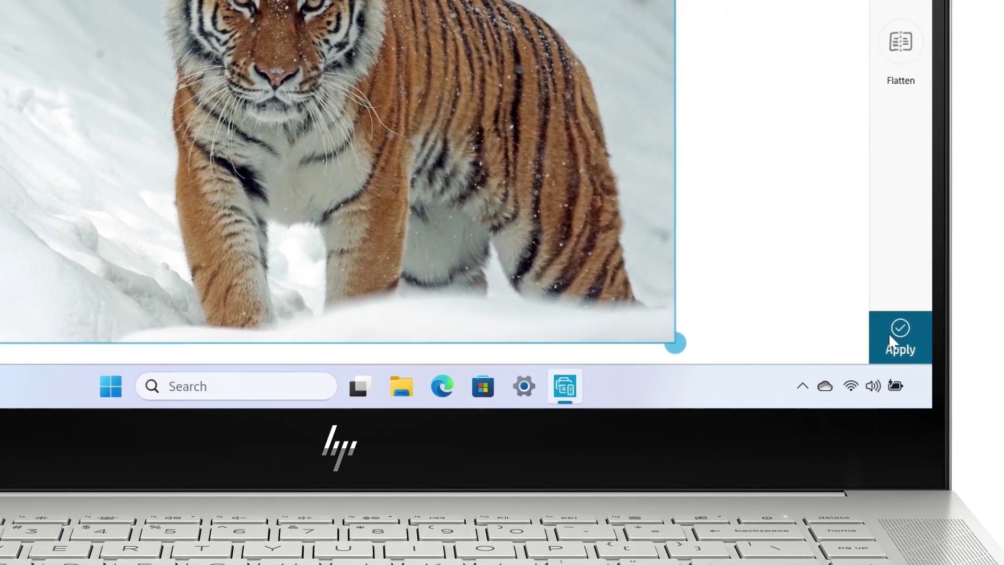
{"action": "left_click", "coordinate": [888, 333]}
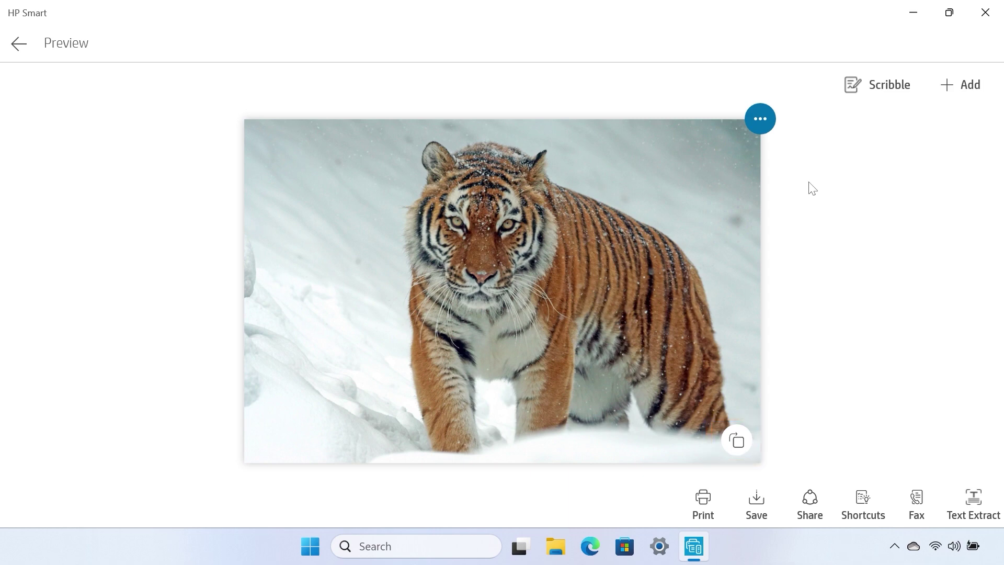
- Open the tiger photo's crop editor and confirm it with the full-size crop unchanged
{"action": "left_click", "coordinate": [654, 124]}
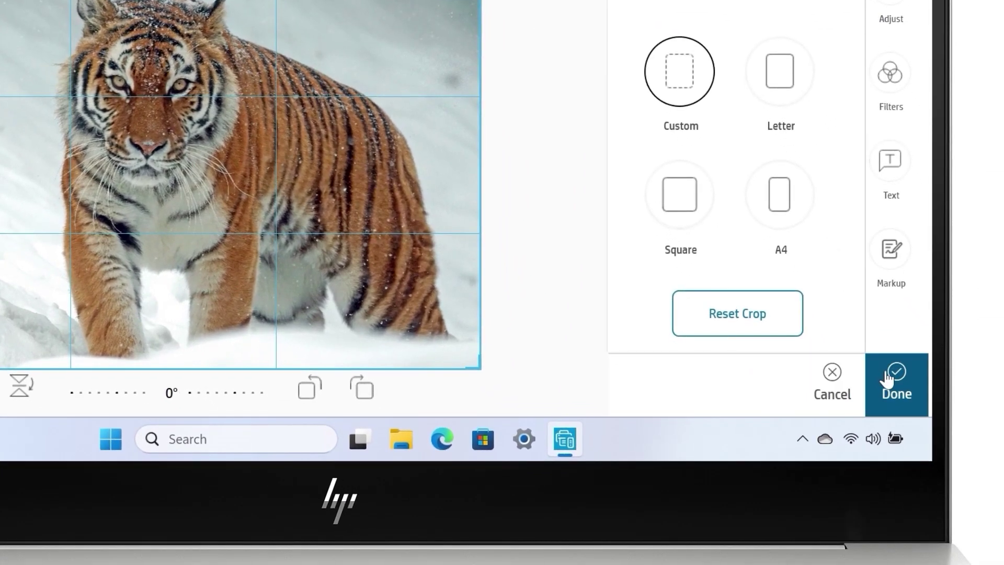
{"action": "left_click", "coordinate": [894, 375]}
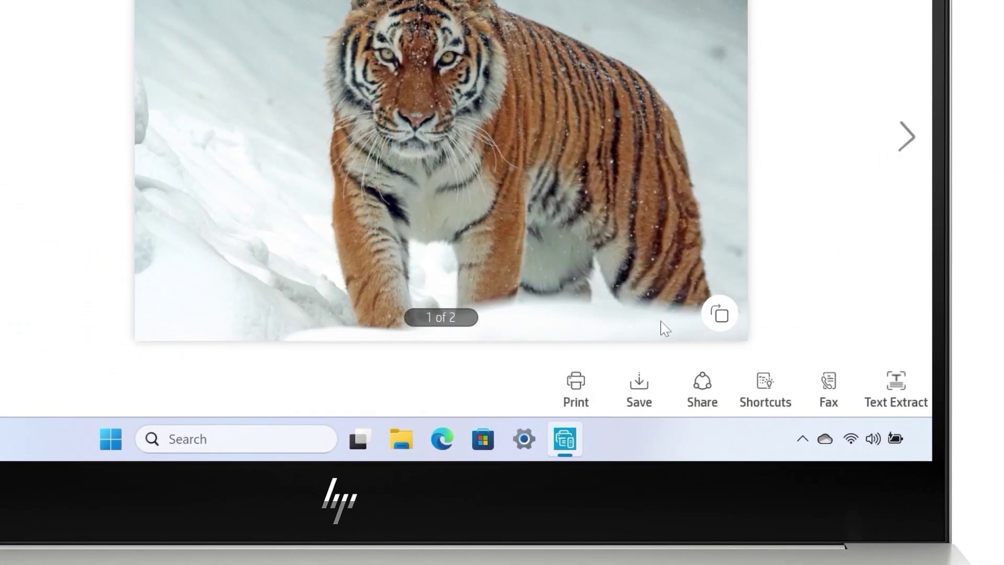
- Set up saving 'Animals' with File Type Basic PDF and Compression Medium
{"action": "left_click", "coordinate": [651, 382]}
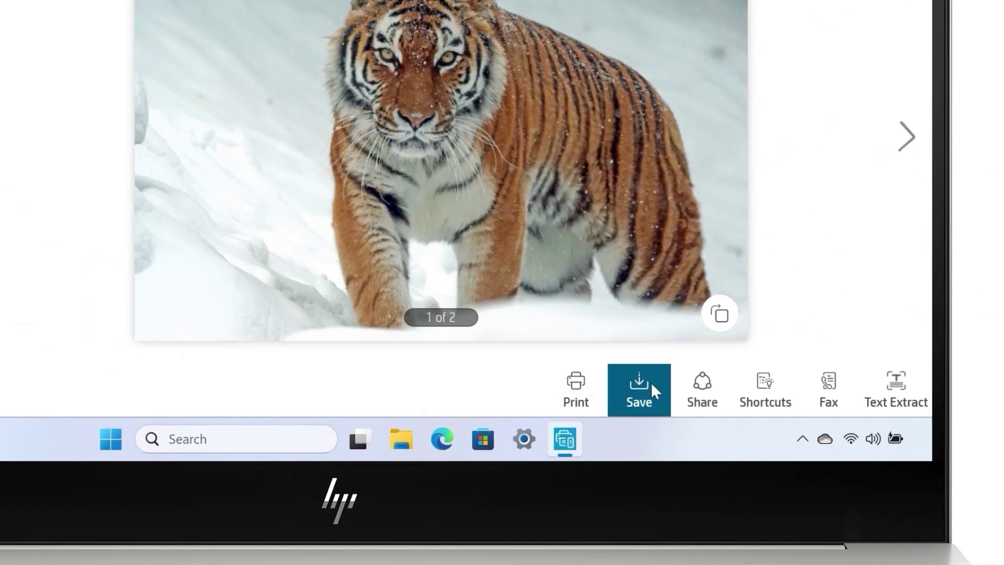
{"action": "type", "text": "Animals"}
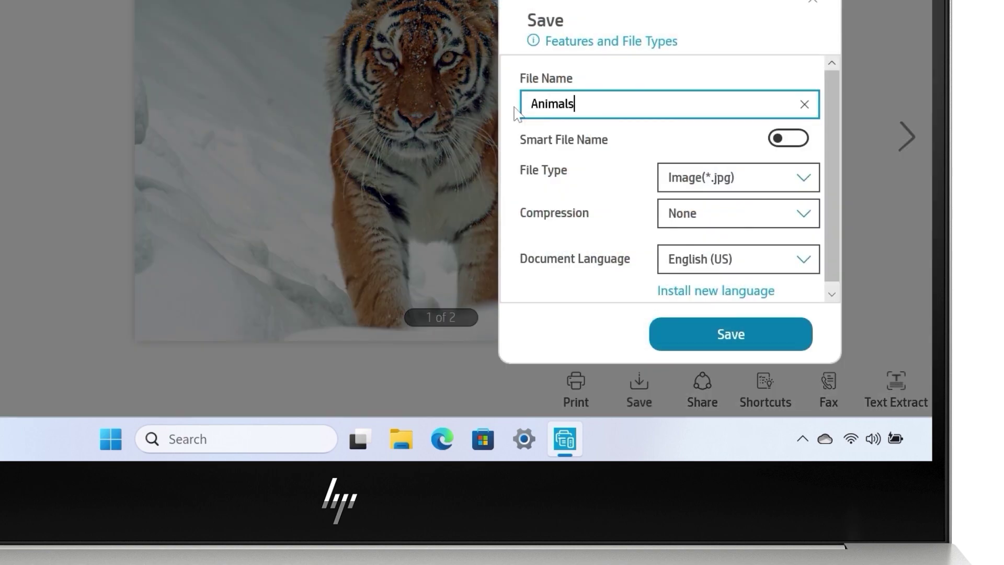
{"action": "left_click", "coordinate": [671, 177]}
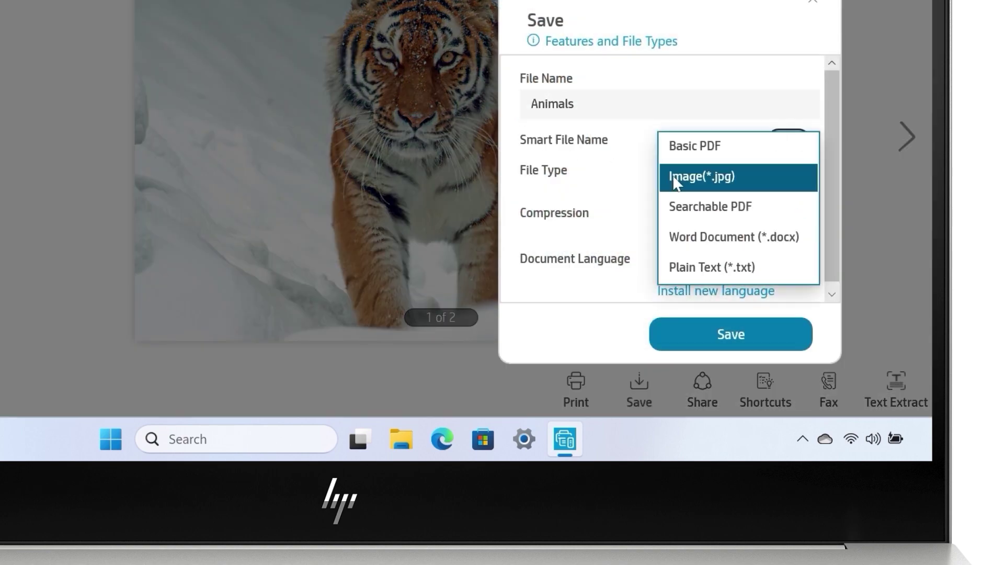
{"action": "left_click", "coordinate": [695, 160]}
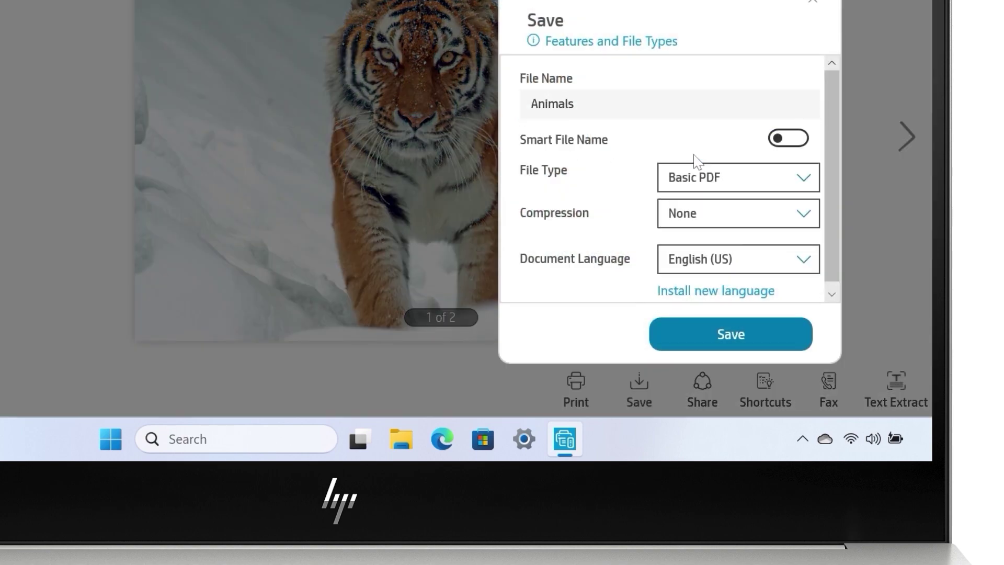
{"action": "left_click", "coordinate": [783, 213]}
{"action": "left_click", "coordinate": [791, 268]}
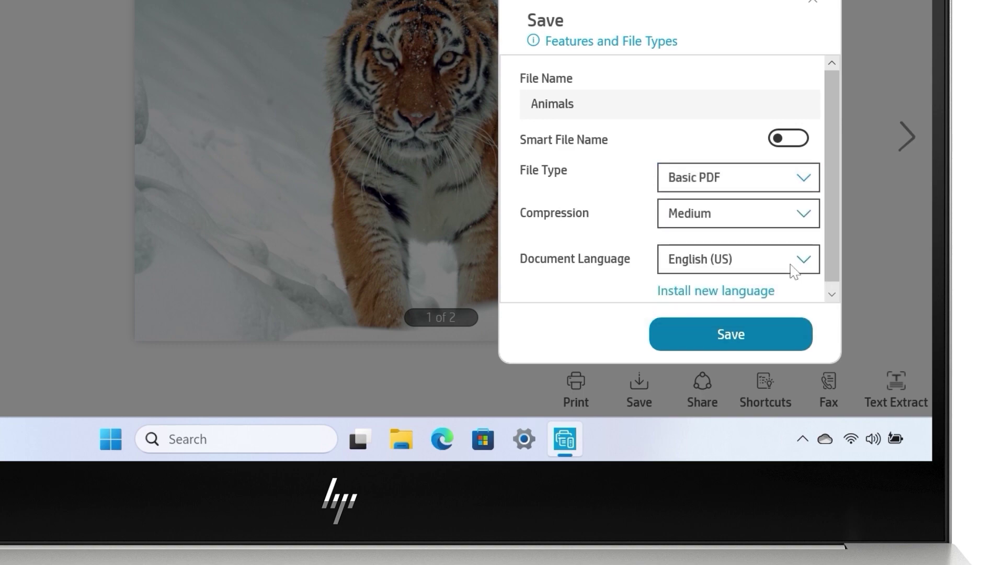